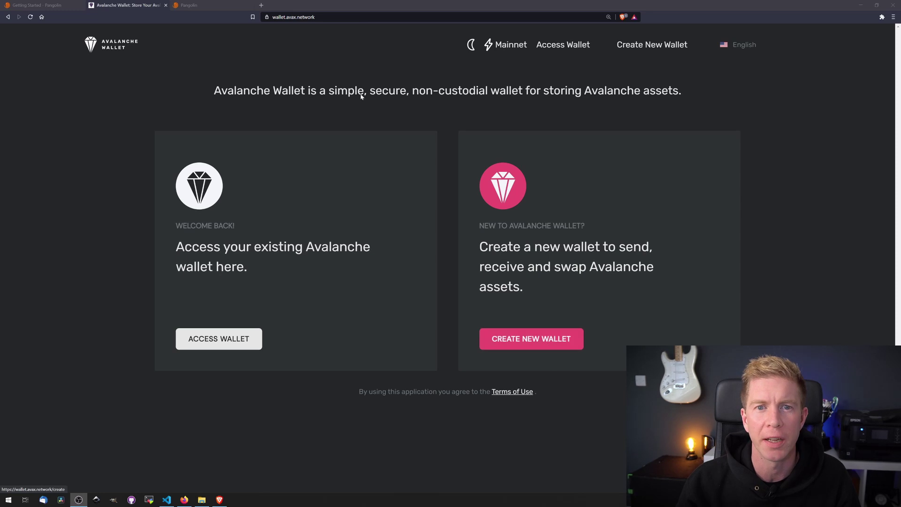
Step: Generate a new Avalanche wallet key phrase, enter the 0 AVAX wallet, and copy its X-Chain address
left_click(532, 338)
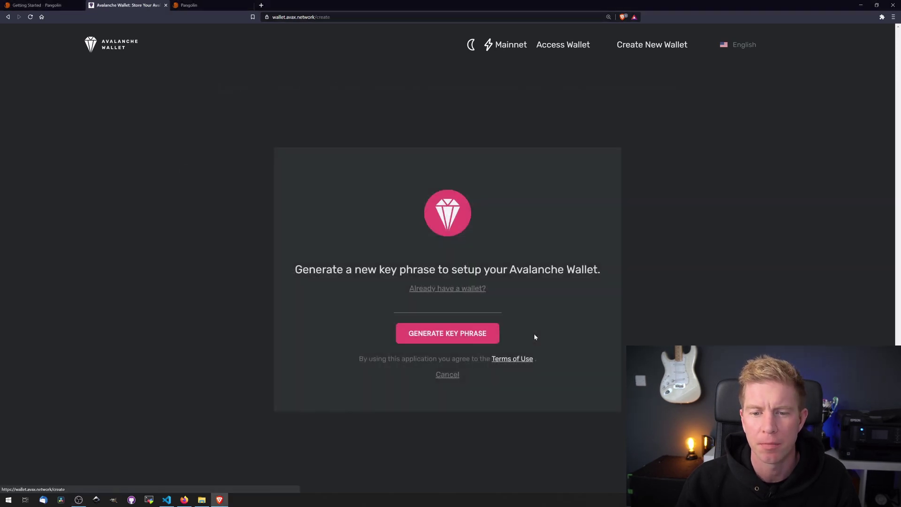
left_click(452, 334)
left_click(486, 371)
left_click(484, 394)
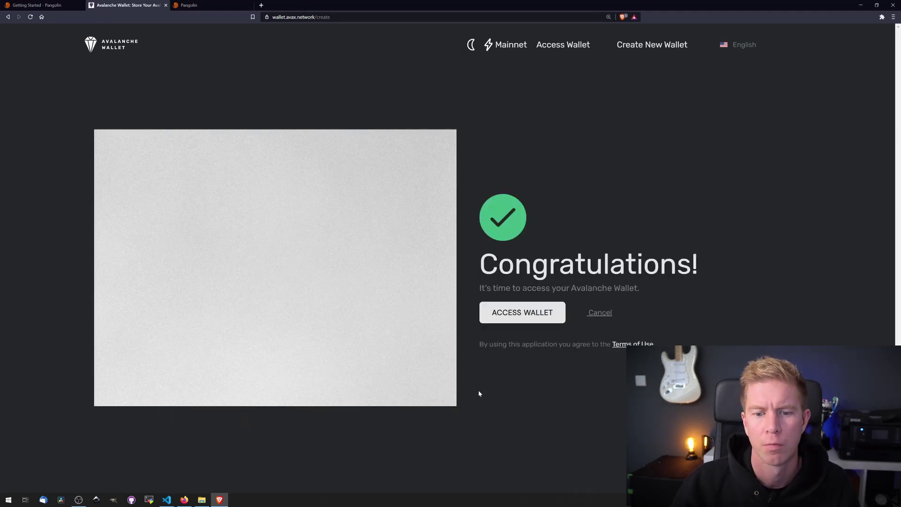
left_click(521, 319)
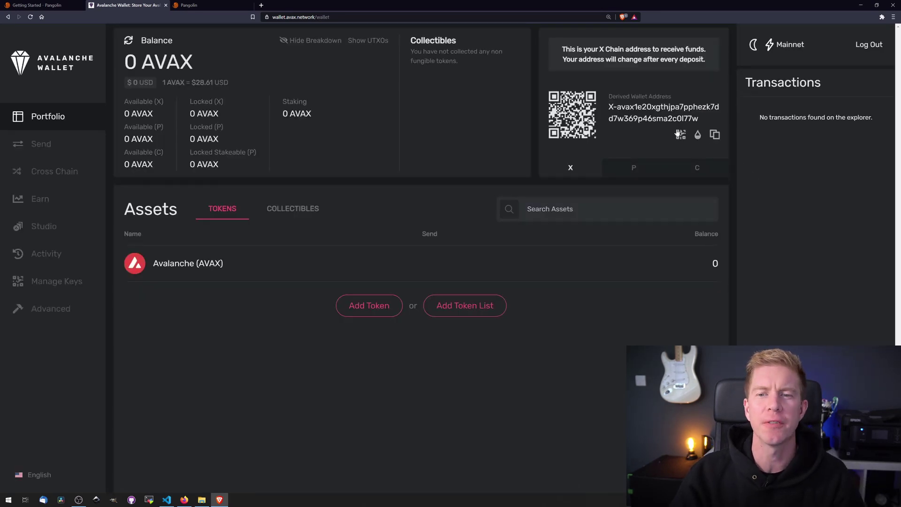
left_click(715, 135)
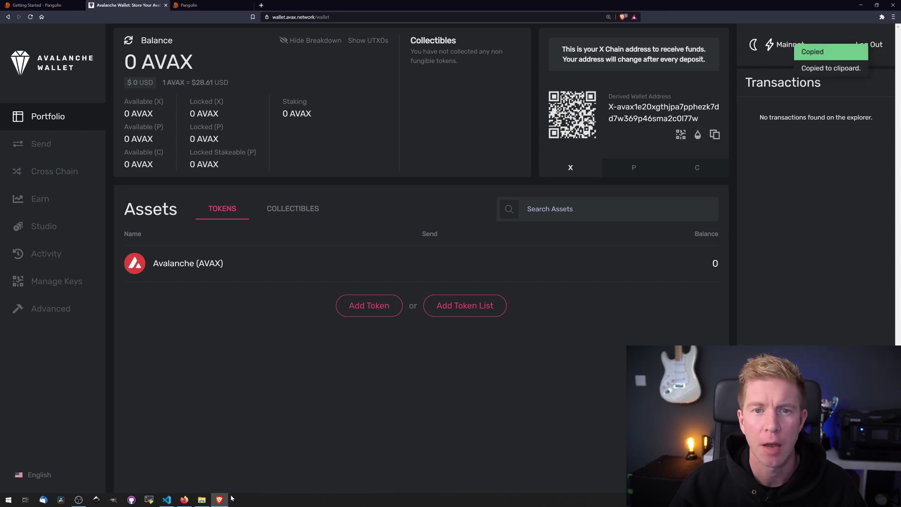
Step: Withdraw 1 AVAX from Binance on the AVAX network to the new wallet's X-Chain address
left_click(184, 500)
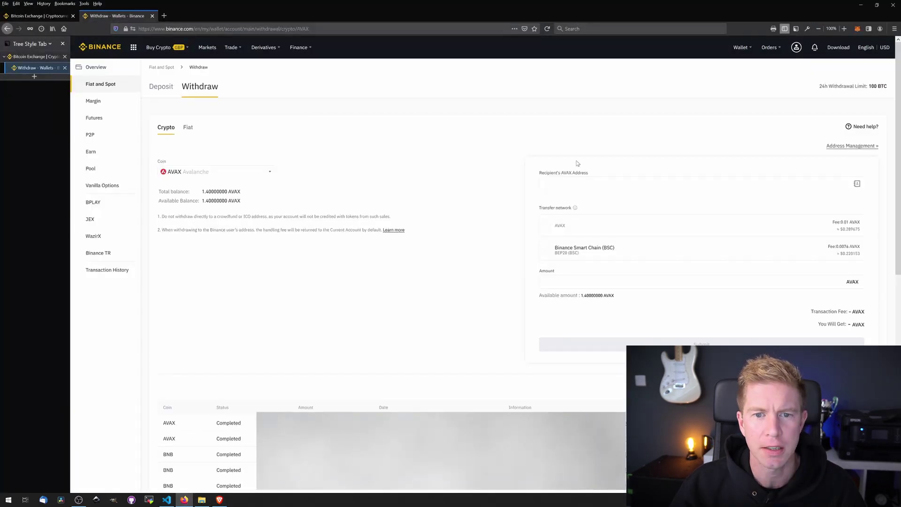
left_click(679, 189)
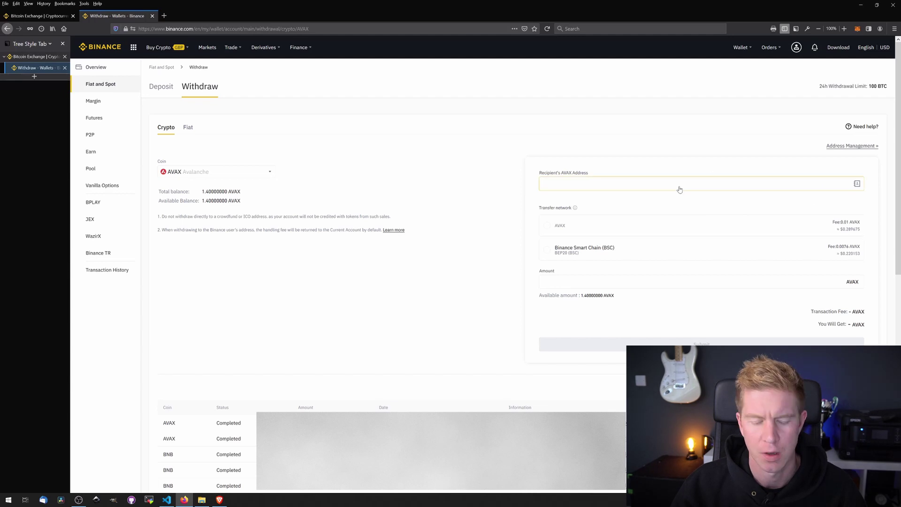
key("ctrl+v")
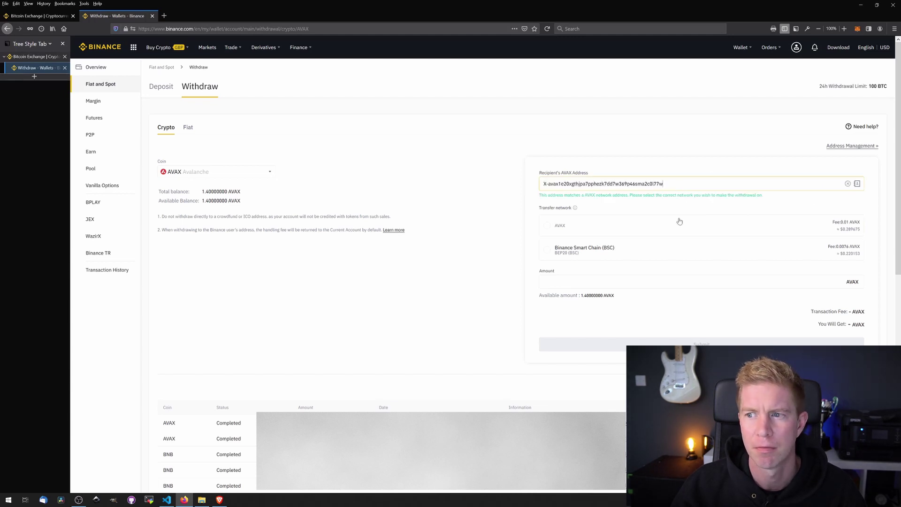
left_click(568, 235)
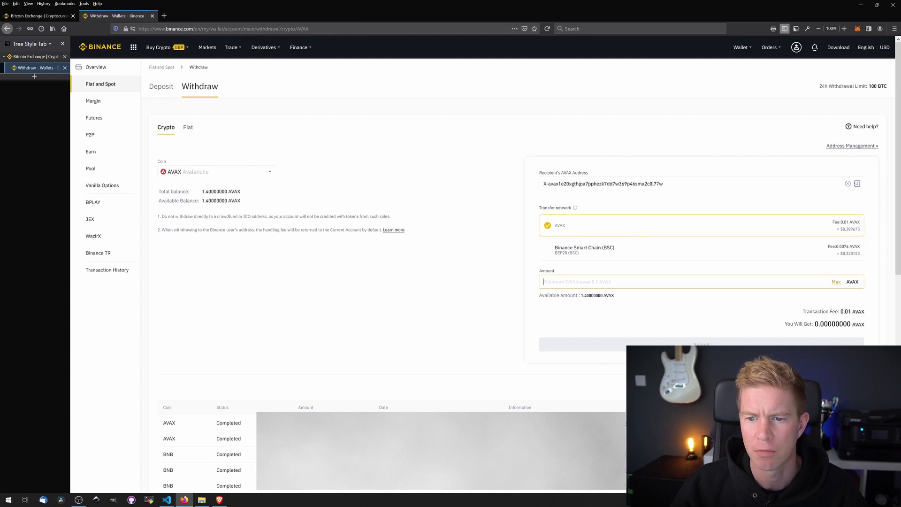
type("1")
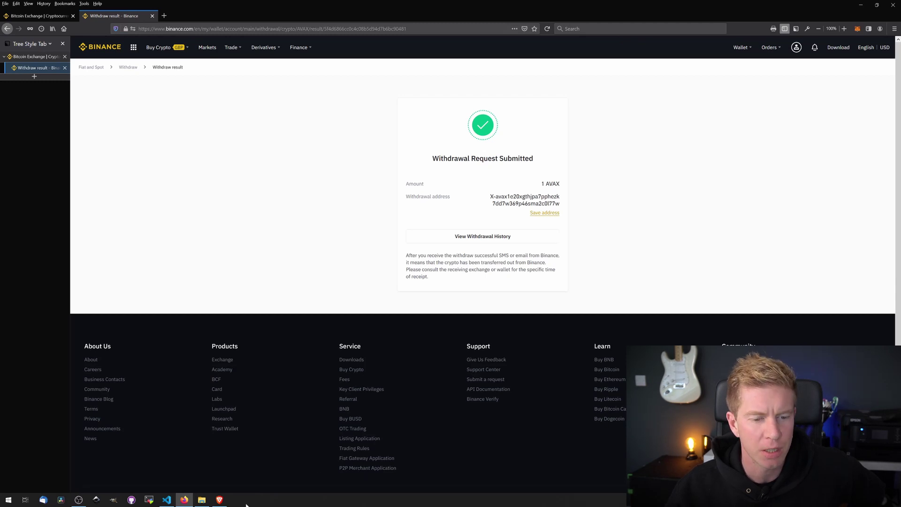
left_click(225, 501)
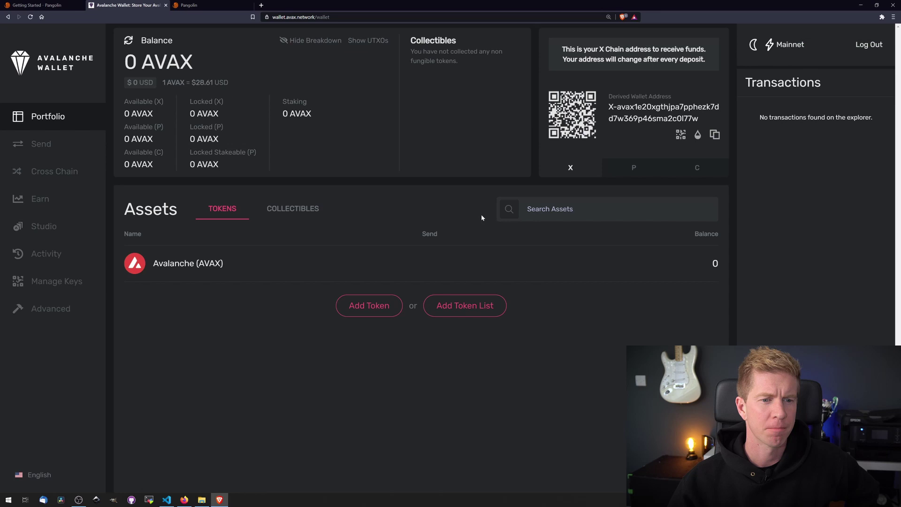
Step: Open MetaMask's network list and start adding a custom RPC network
left_click(882, 17)
left_click(820, 61)
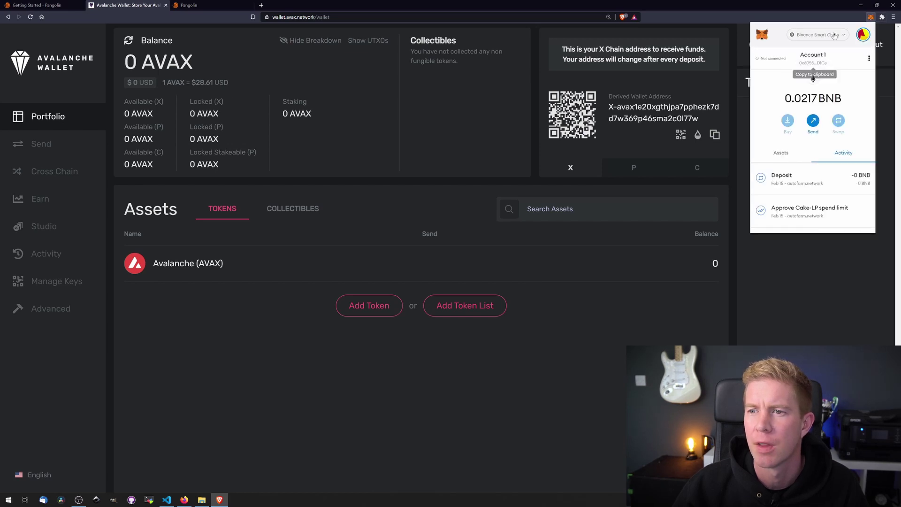
left_click(834, 36)
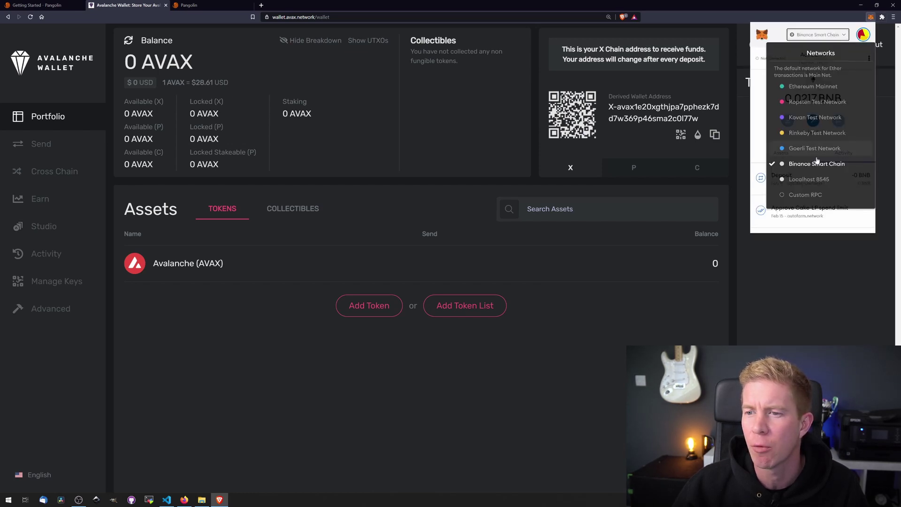
left_click(810, 195)
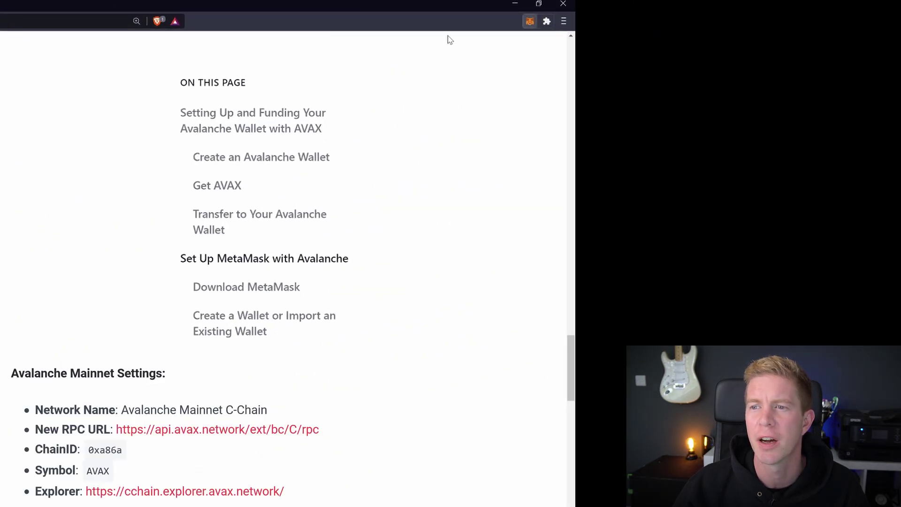
key("alt+shift+m")
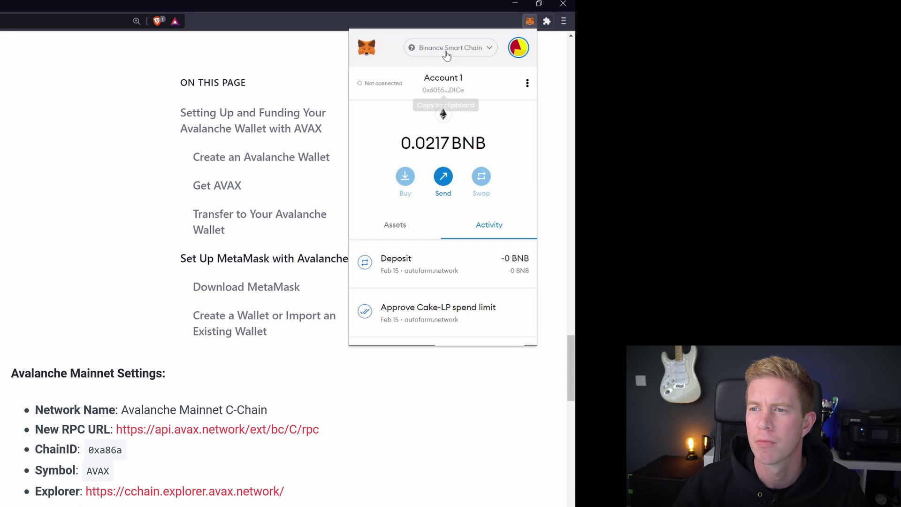
left_click(454, 49)
left_click(430, 287)
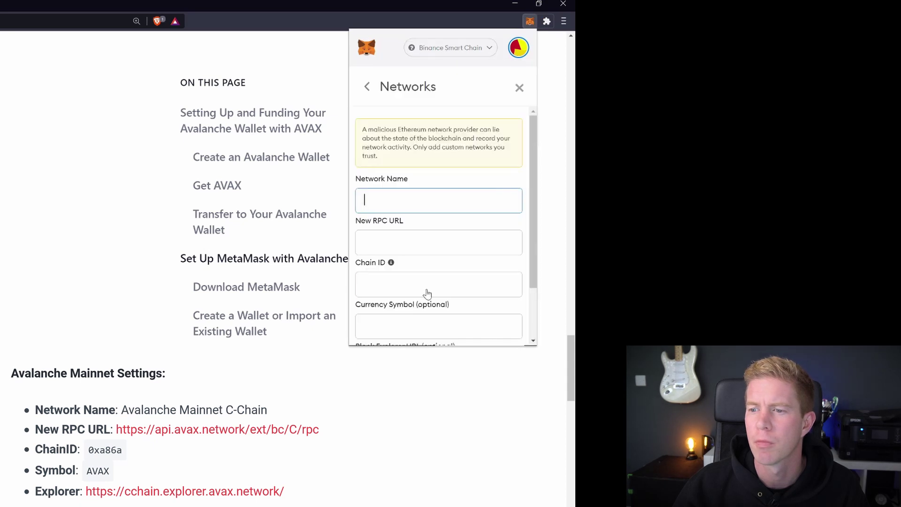
Step: Save network 'Avalanche' (chain ID 0xa86a, symbol AVAX, C-Chain explorer) and copy the account address
type("Avalanche")
key("Tab")
key("ctrl+v")
key("Tab")
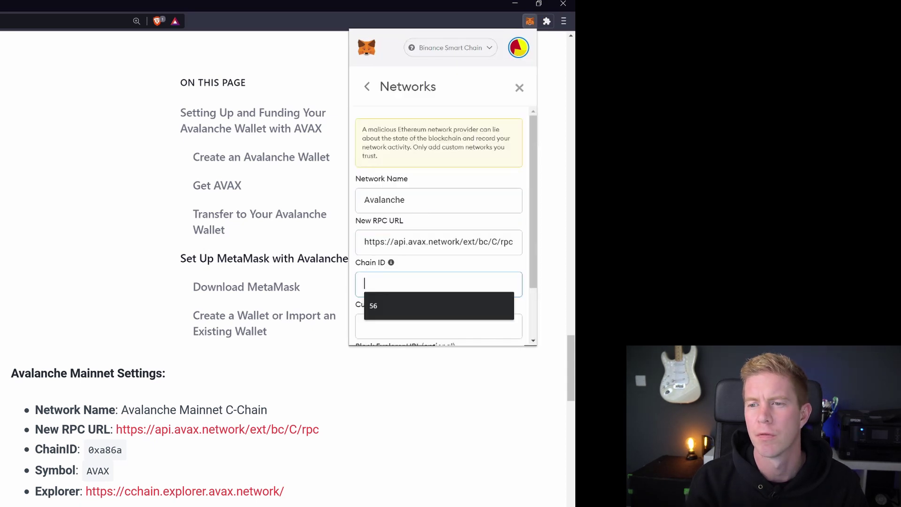
type("0xa86a")
key("Tab")
type("AVAX")
key("Tab")
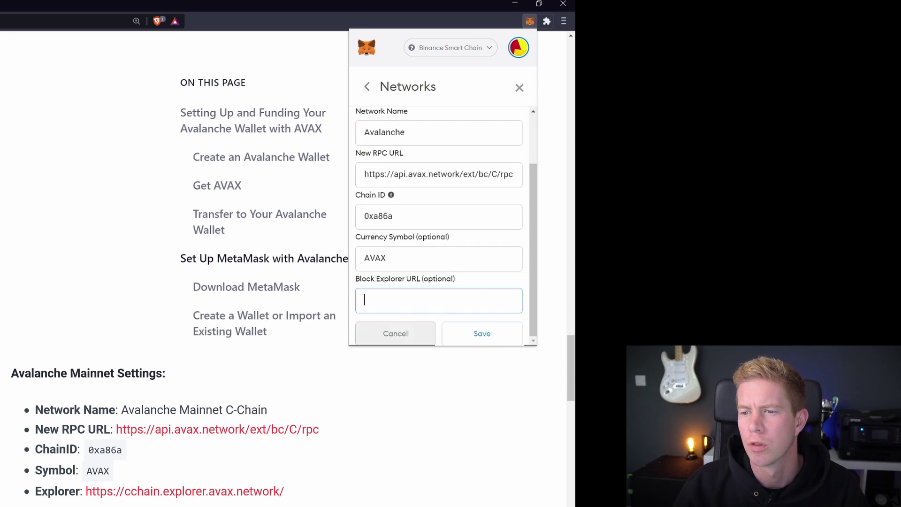
type("https://cchain.explorer.avax.network/")
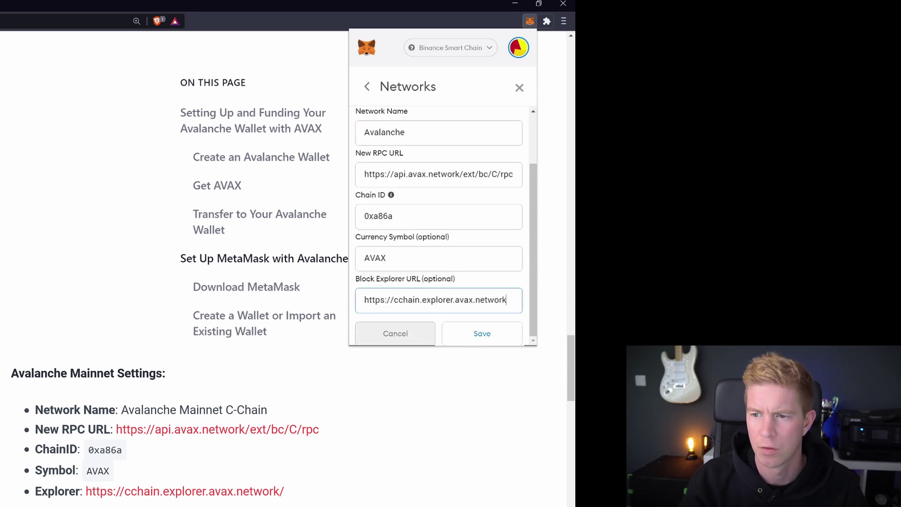
left_click(489, 336)
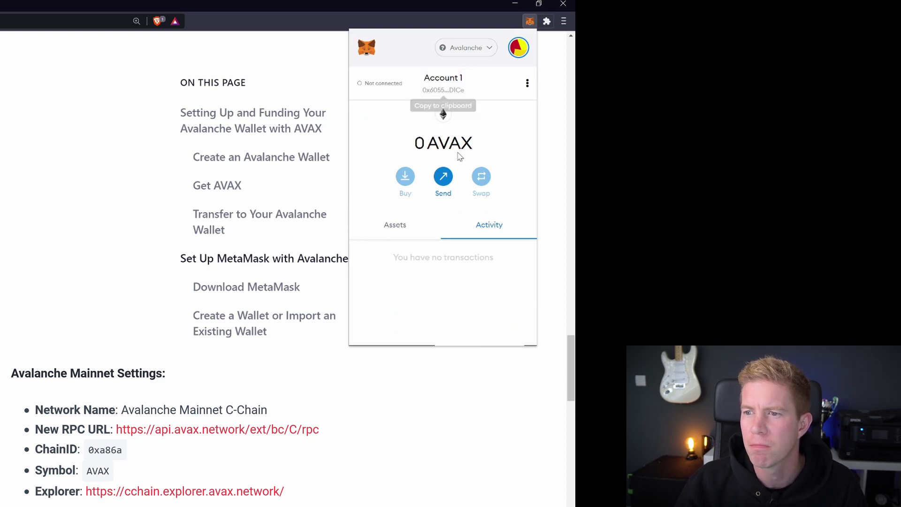
left_click(419, 89)
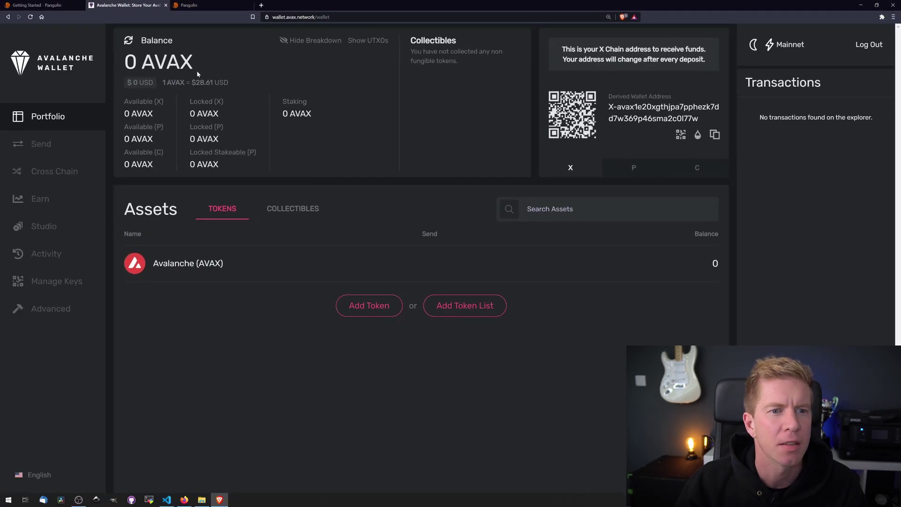
Step: Transfer the full balance, 0.989 AVAX, cross-chain from the X Chain to the C Chain
left_click(132, 40)
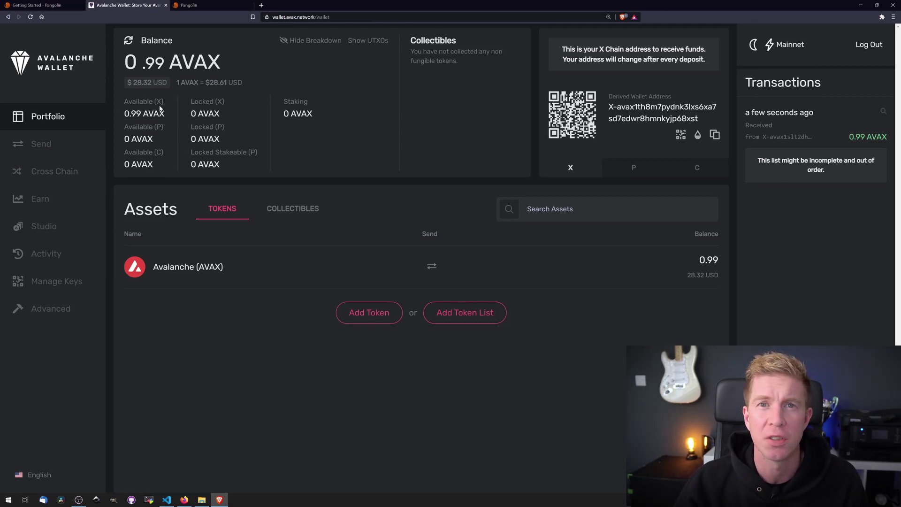
left_click(52, 179)
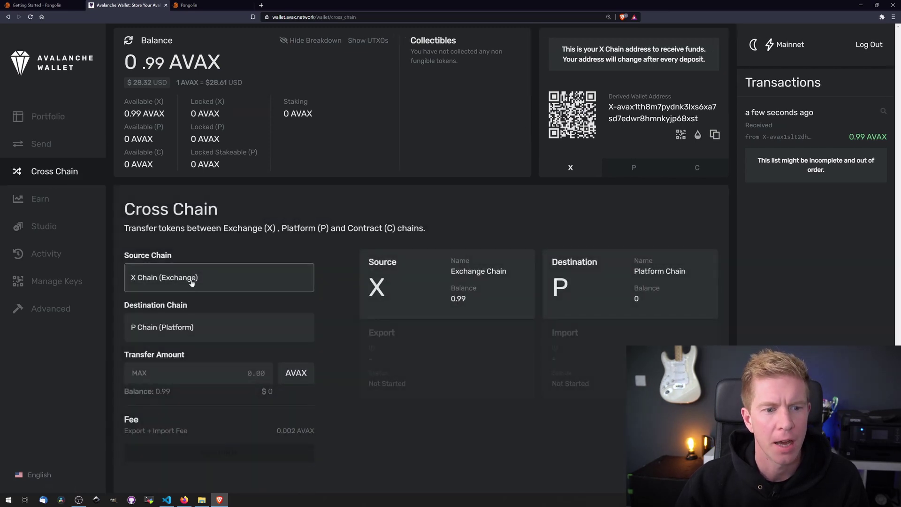
left_click(177, 327)
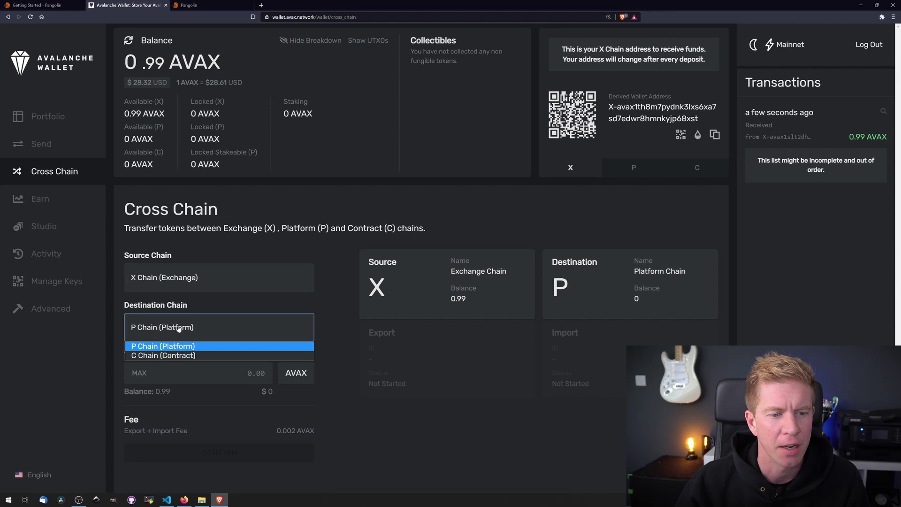
left_click(177, 355)
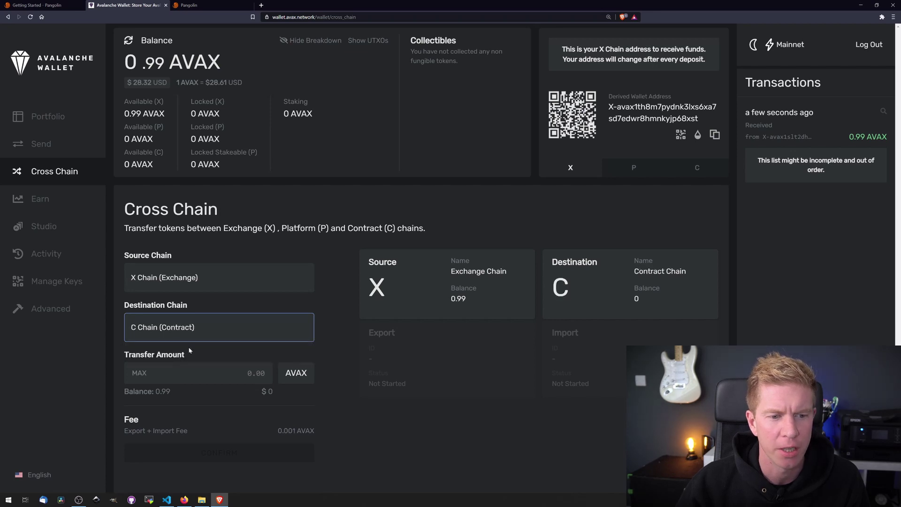
left_click(303, 379)
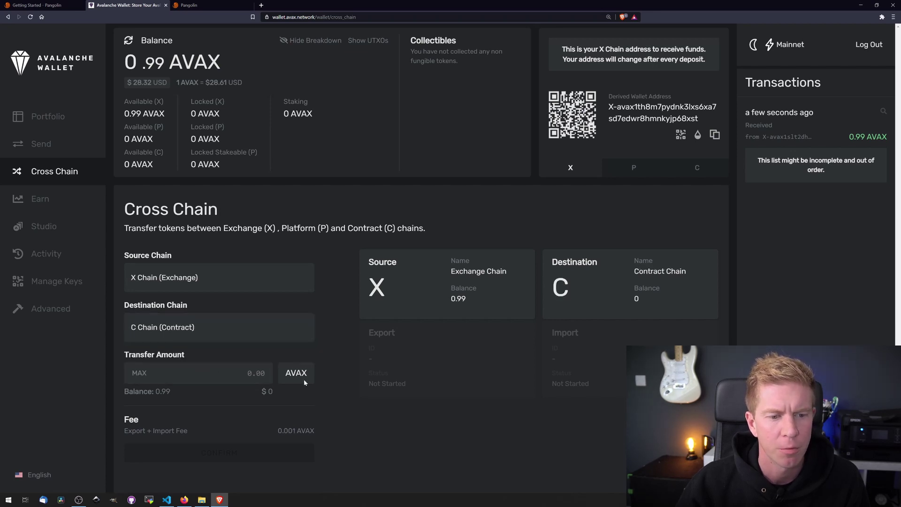
left_click(139, 372)
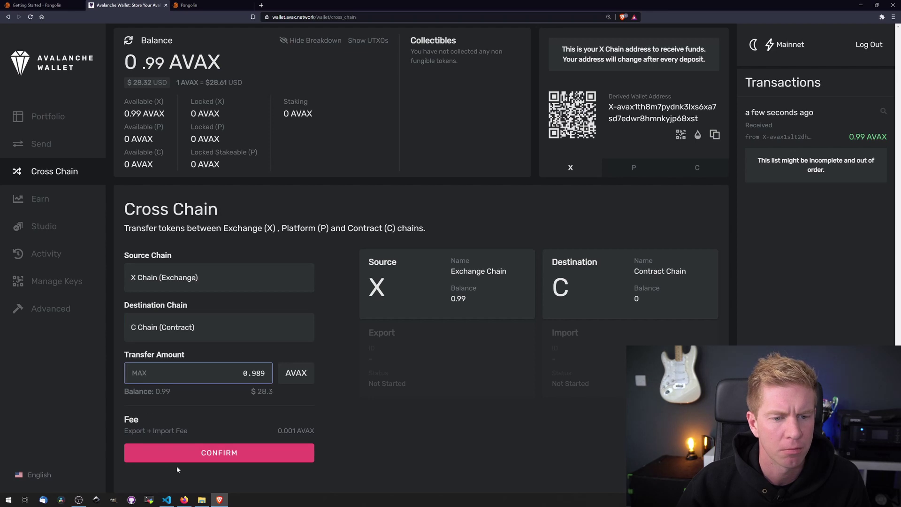
left_click(235, 454)
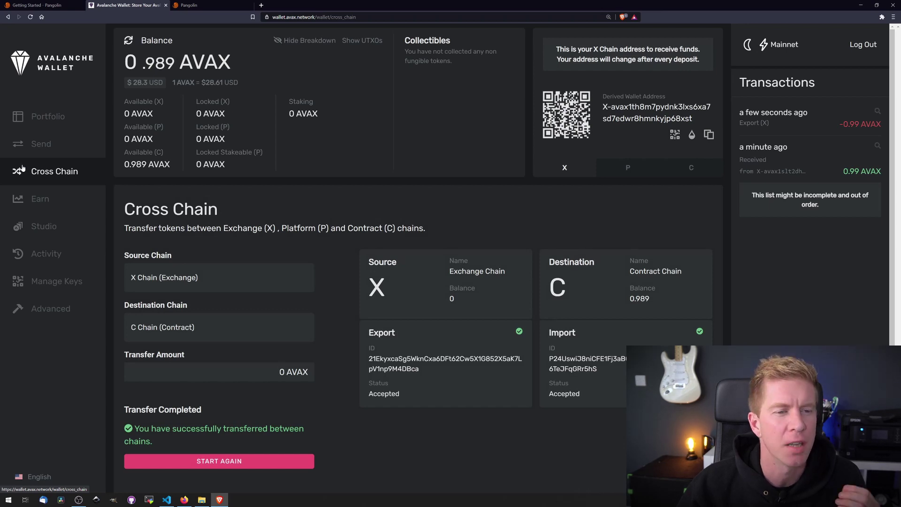
Step: Set up a send from the C Chain with the MetaMask address as recipient
left_click(34, 145)
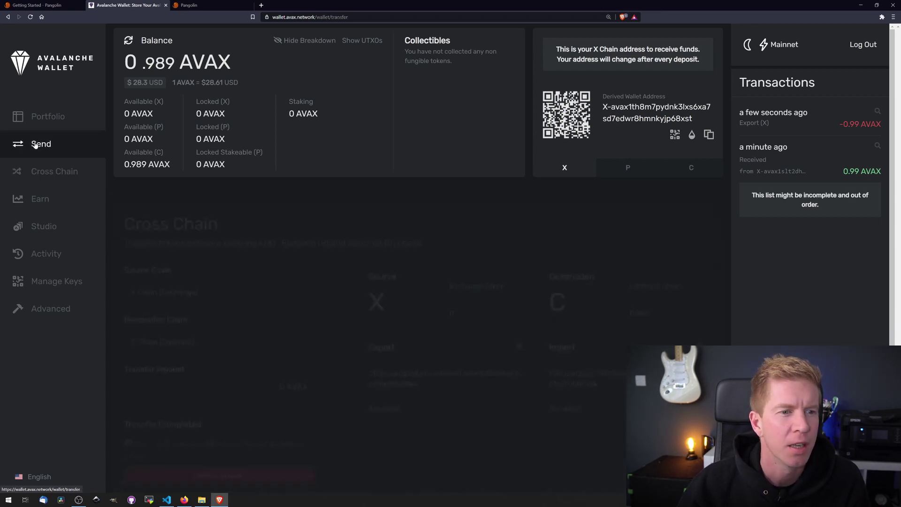
left_click(651, 230)
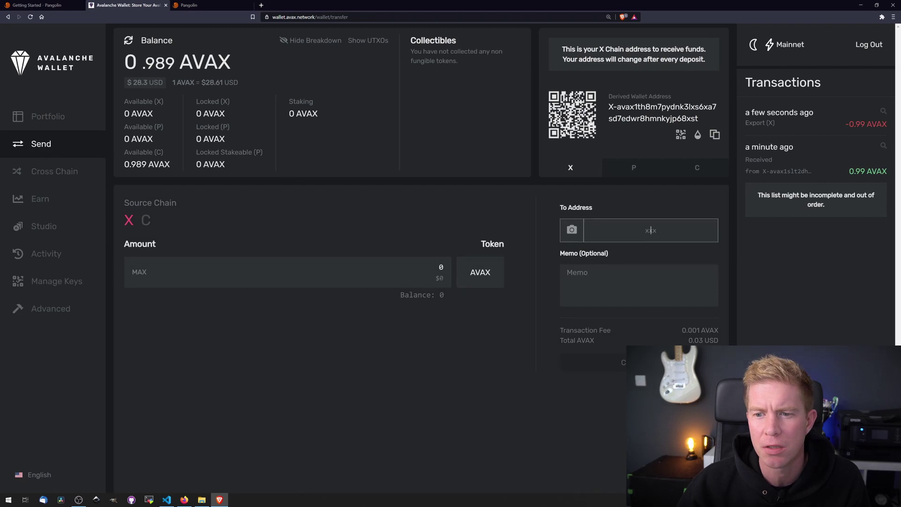
key("ctrl+v")
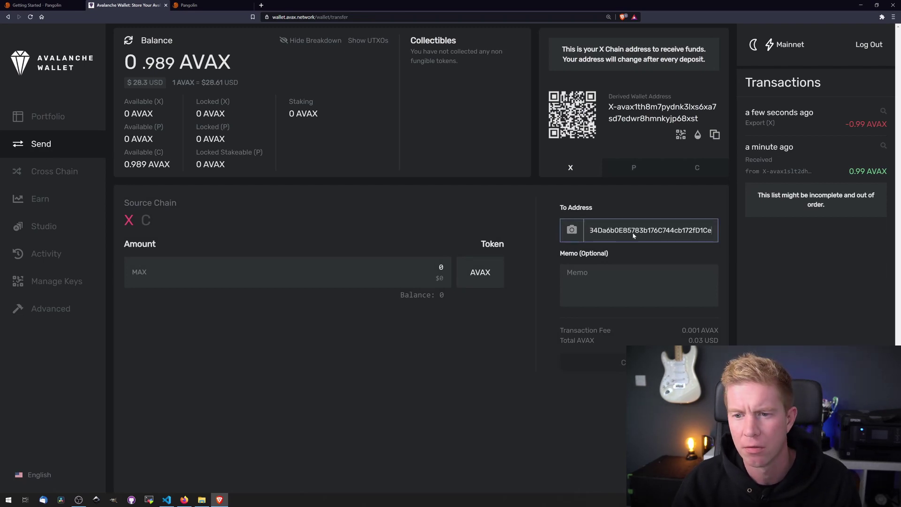
left_click(146, 220)
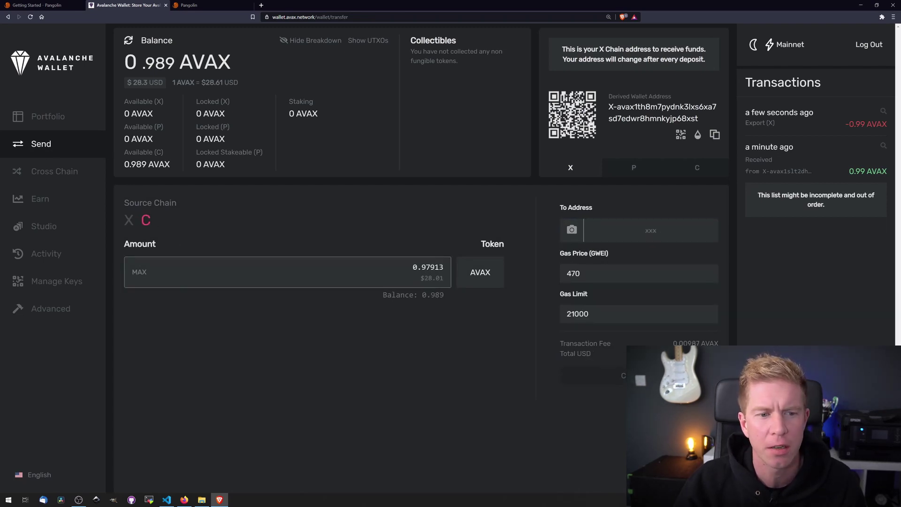
left_click(139, 272)
left_click(650, 230)
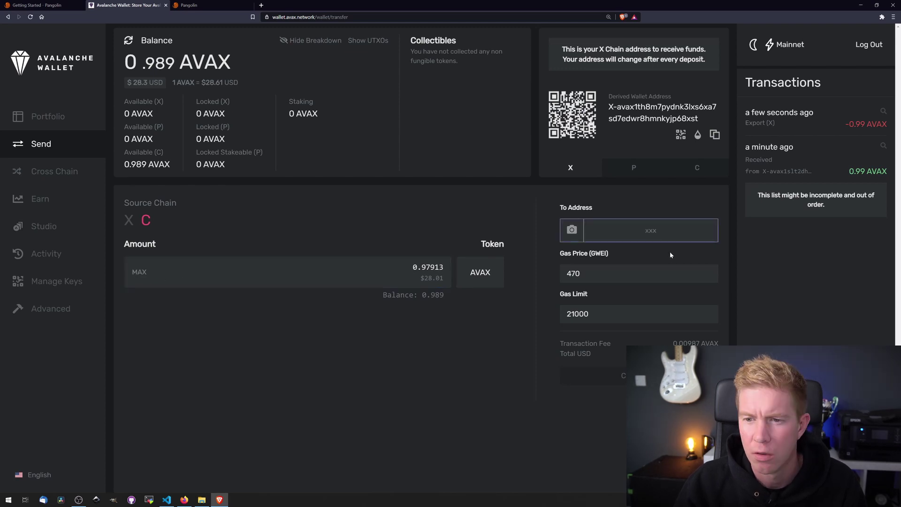
key("ctrl+v")
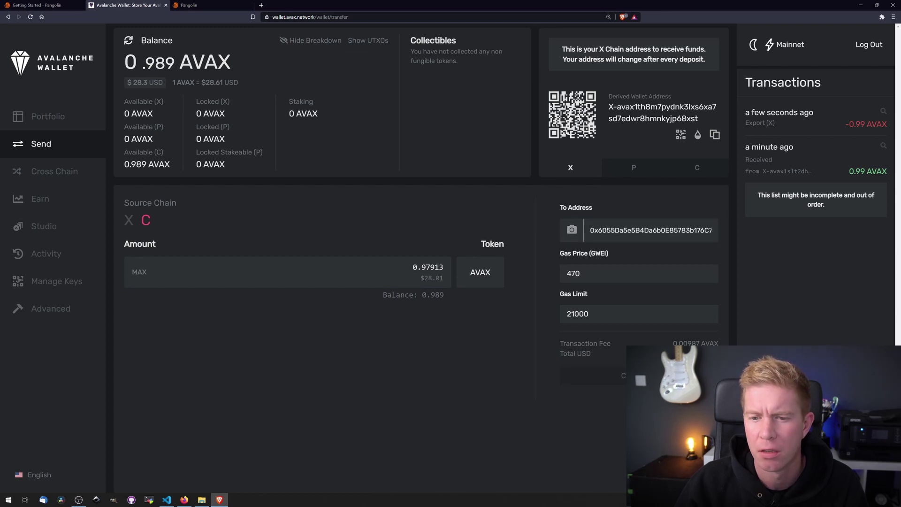
Step: Set the amount to 0.95913 AVAX and send the transaction
left_click(431, 267)
key("BackSpace")
type("5")
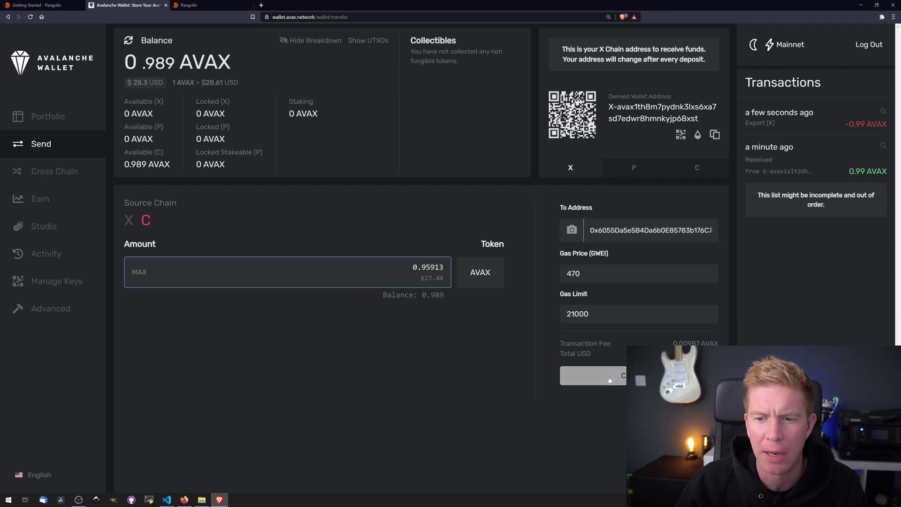
left_click(623, 380)
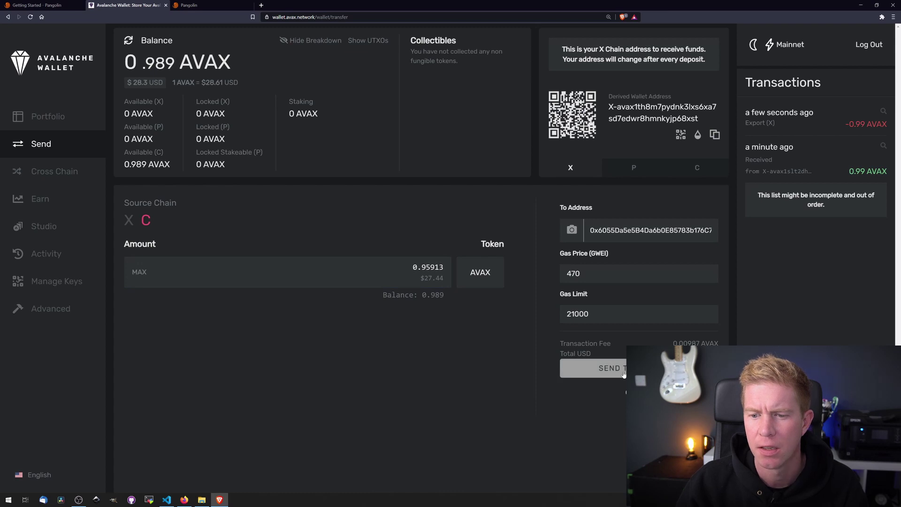
left_click(624, 371)
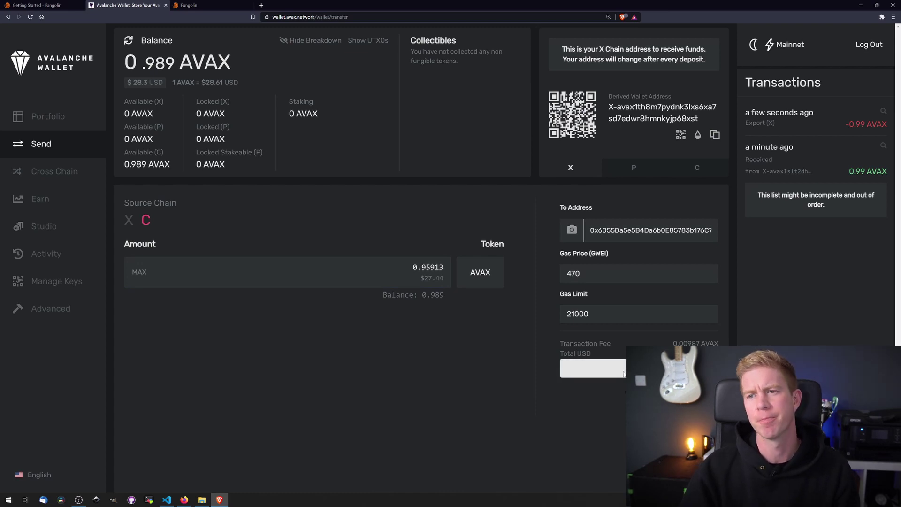
Step: Check that MetaMask's Avalanche account balance reads 0.9591 AVAX
left_click(882, 17)
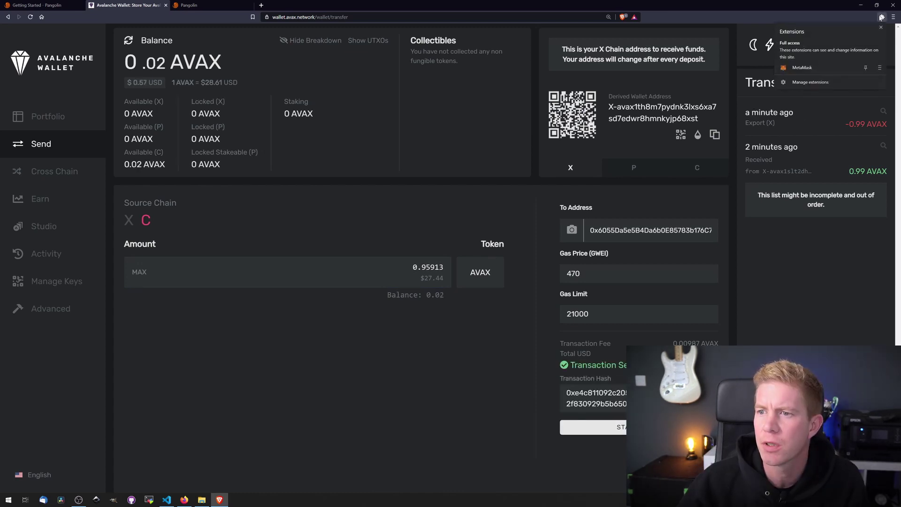
left_click(823, 67)
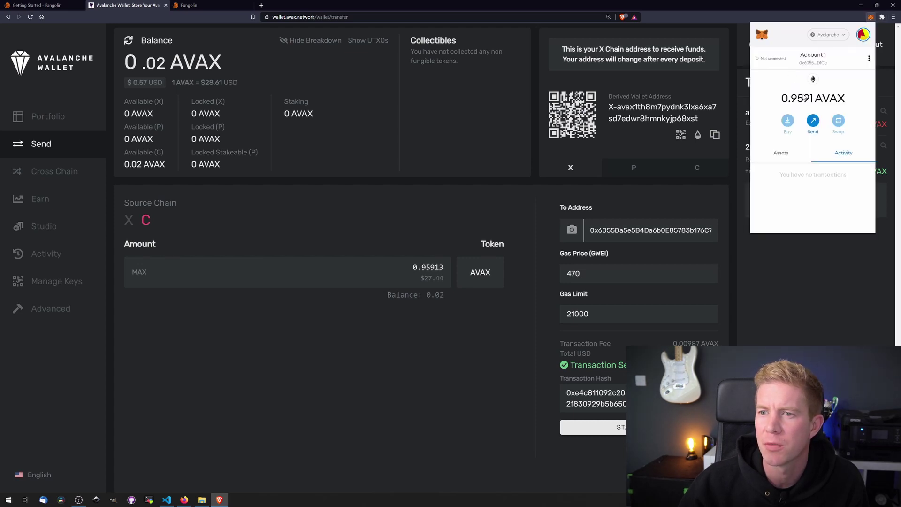
left_click_drag(781, 98, 828, 98)
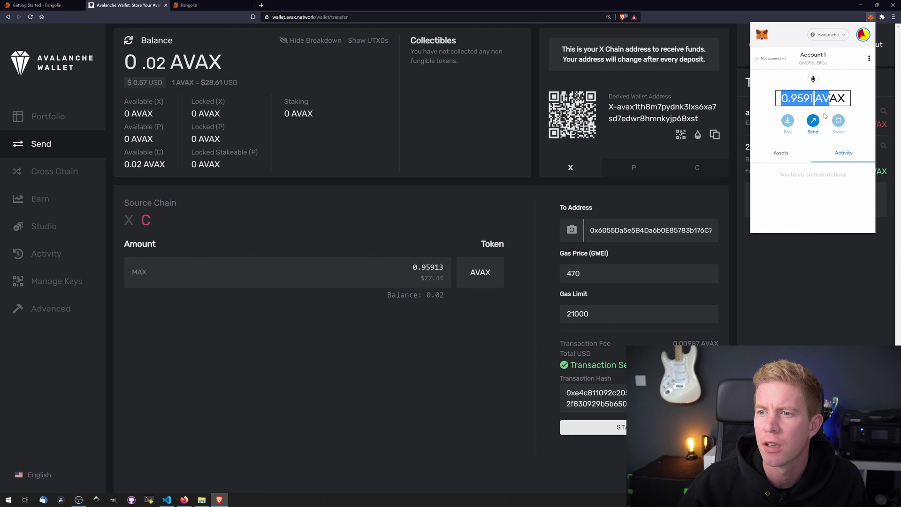
left_click(821, 186)
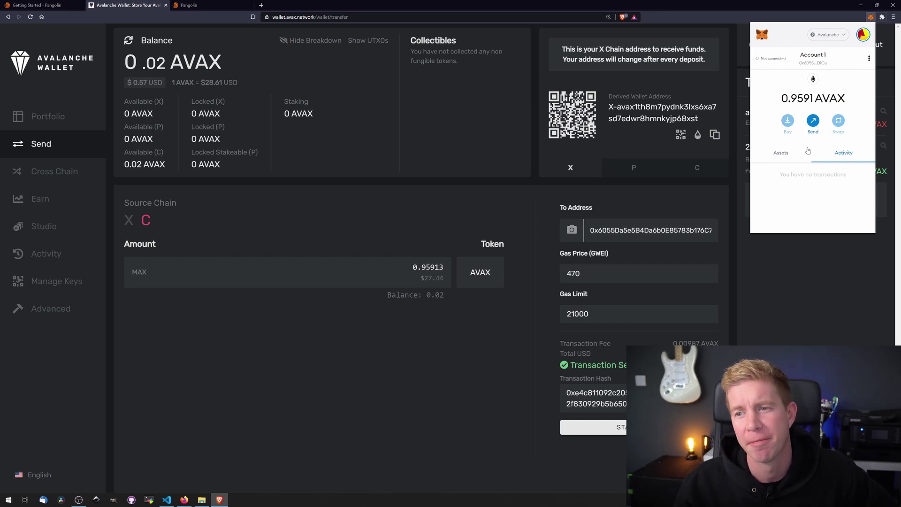
Step: Choose PNG as the token to receive and enter 0.45 AVAX, estimated at 2.44944 PNG
left_click(196, 6)
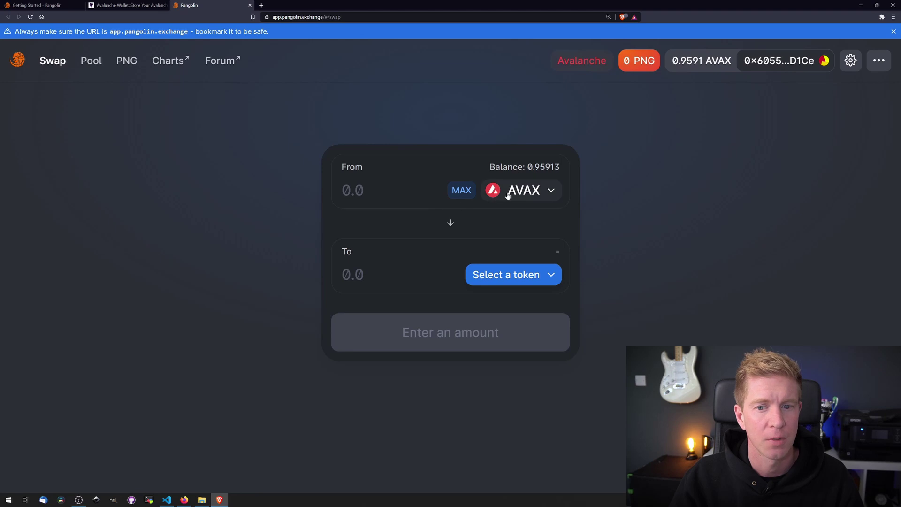
left_click(536, 274)
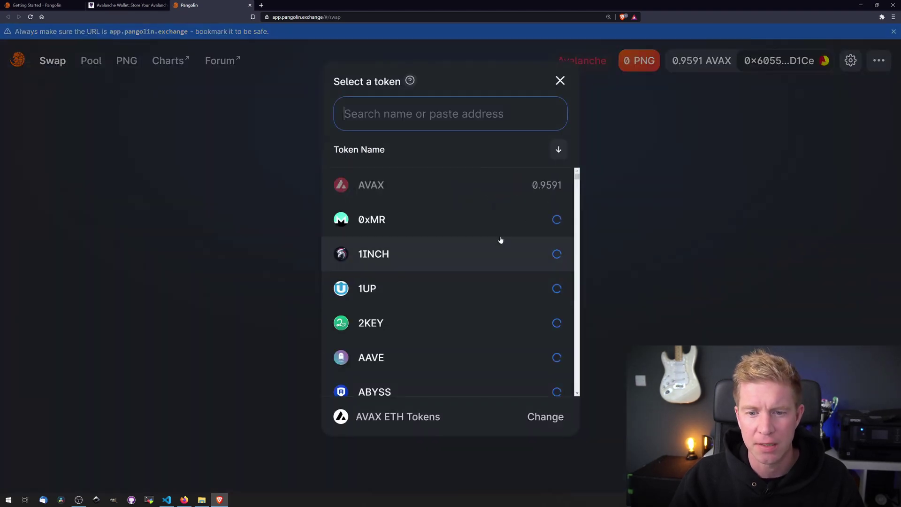
type("png")
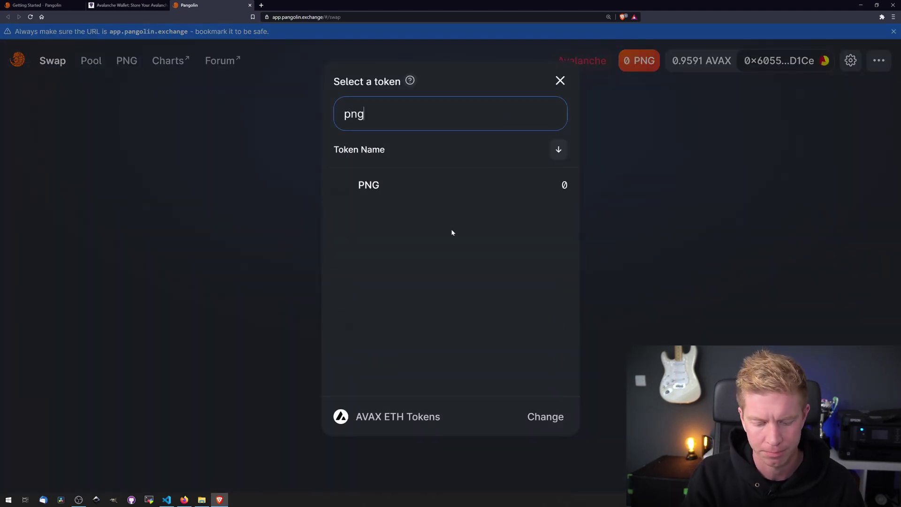
left_click(450, 190)
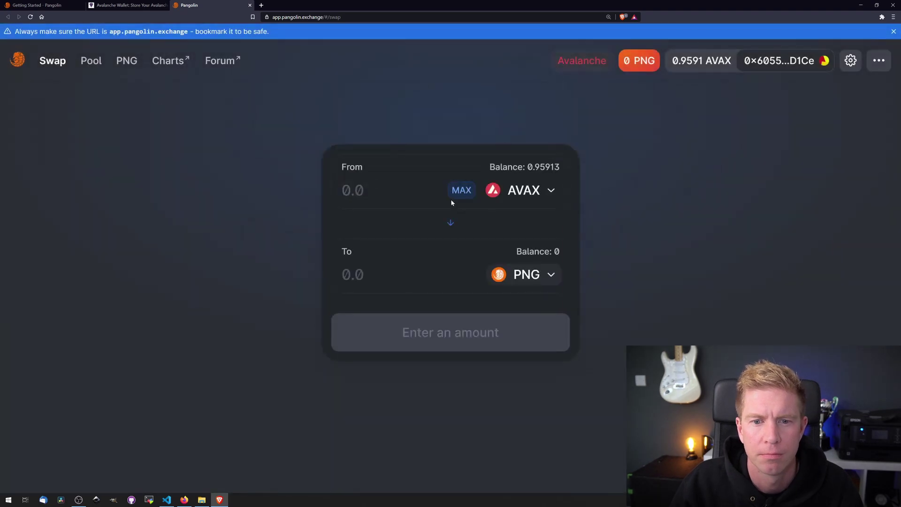
left_click(458, 190)
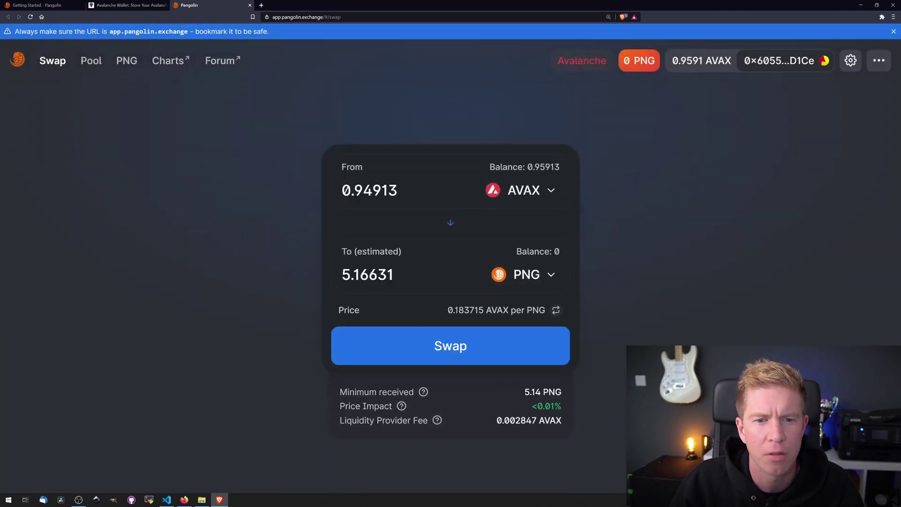
left_click_drag(353, 190, 398, 190)
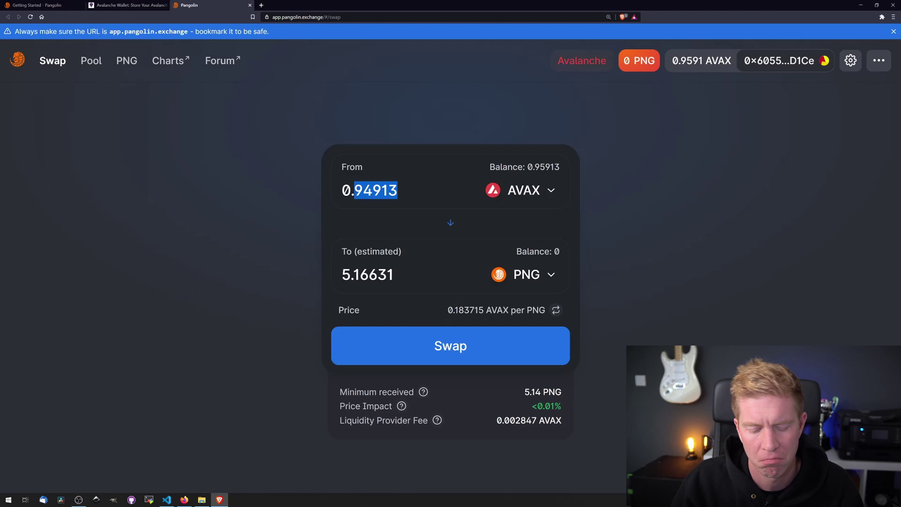
type("45")
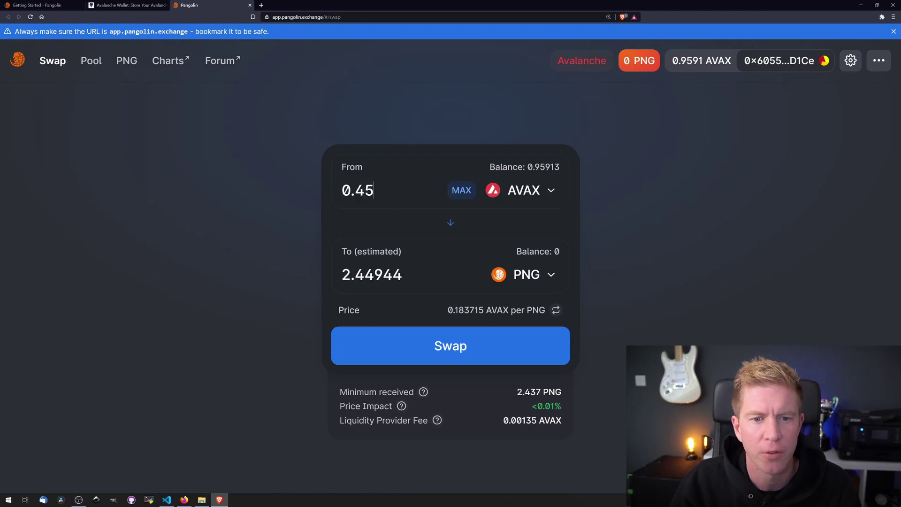
Step: Confirm the 0.45 AVAX to PNG swap and approve it in MetaMask
left_click(516, 357)
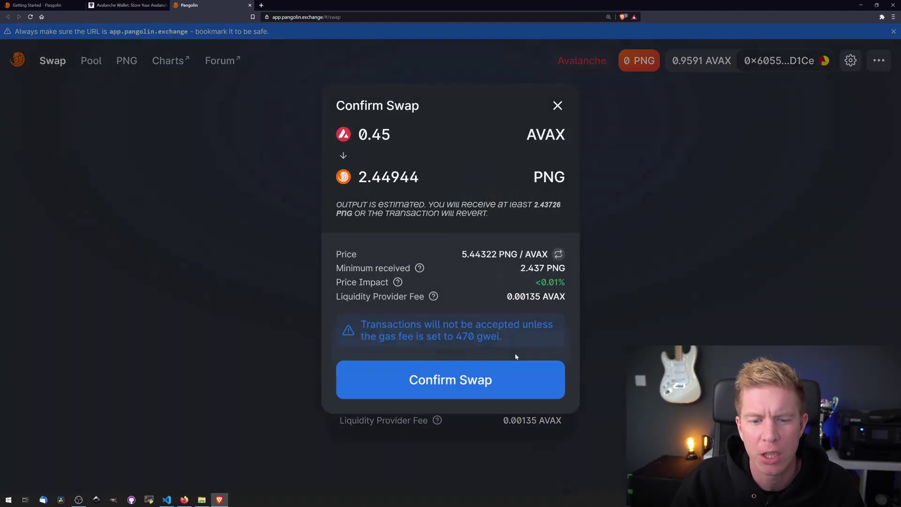
left_click(482, 380)
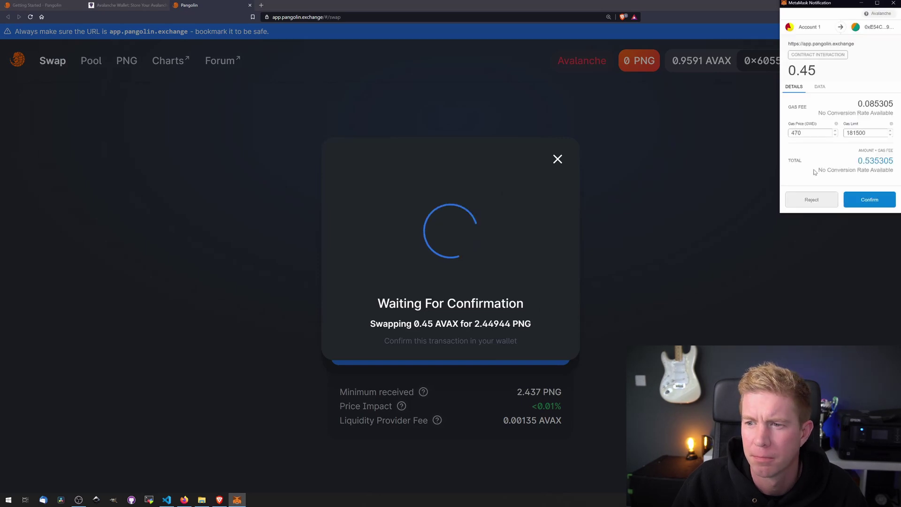
left_click(863, 201)
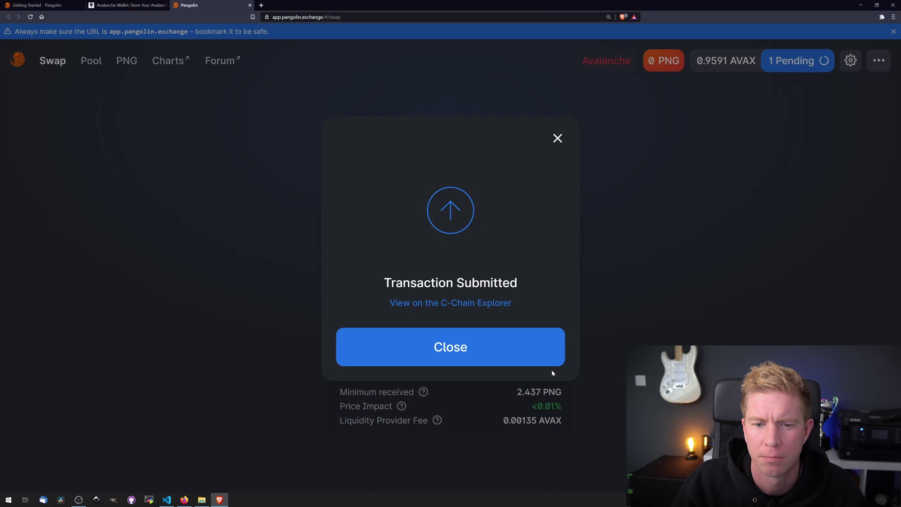
left_click(451, 353)
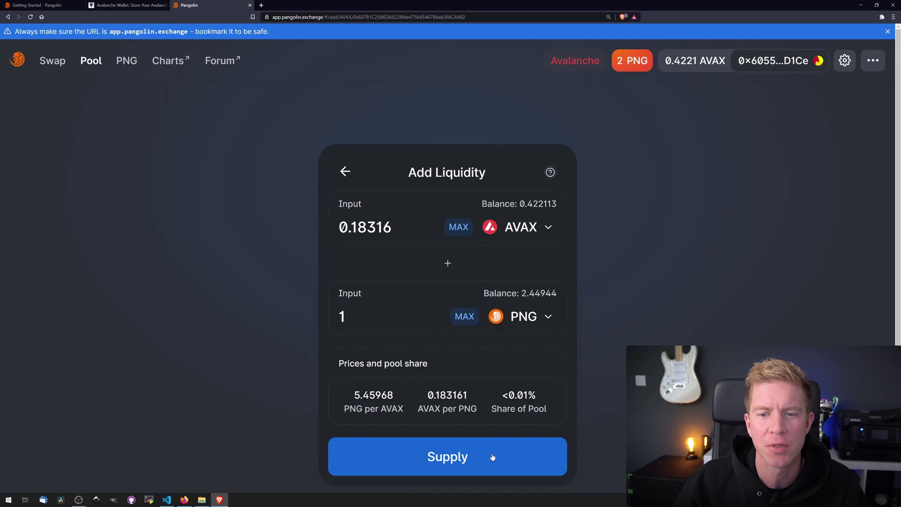
Step: Supply 0.18316 AVAX and 1 PNG, approve in MetaMask, then go to PNG liquidity mining
left_click(493, 457)
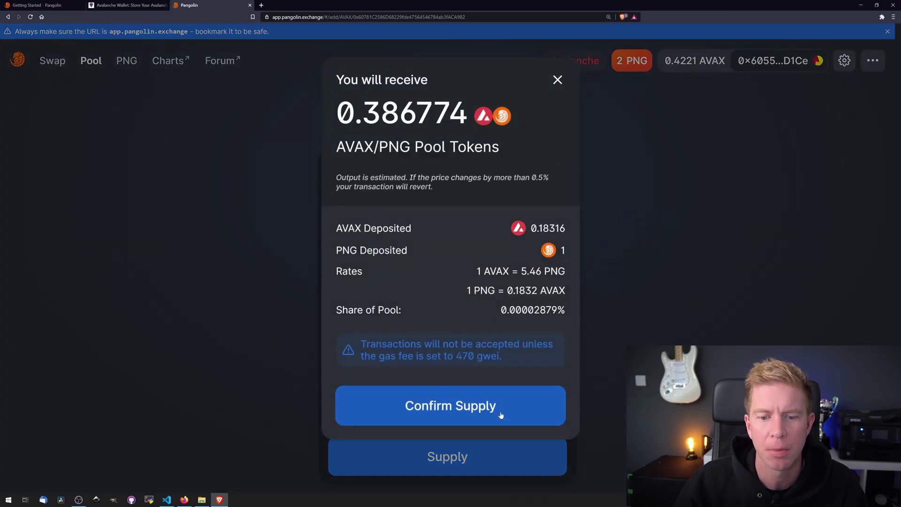
left_click(500, 413)
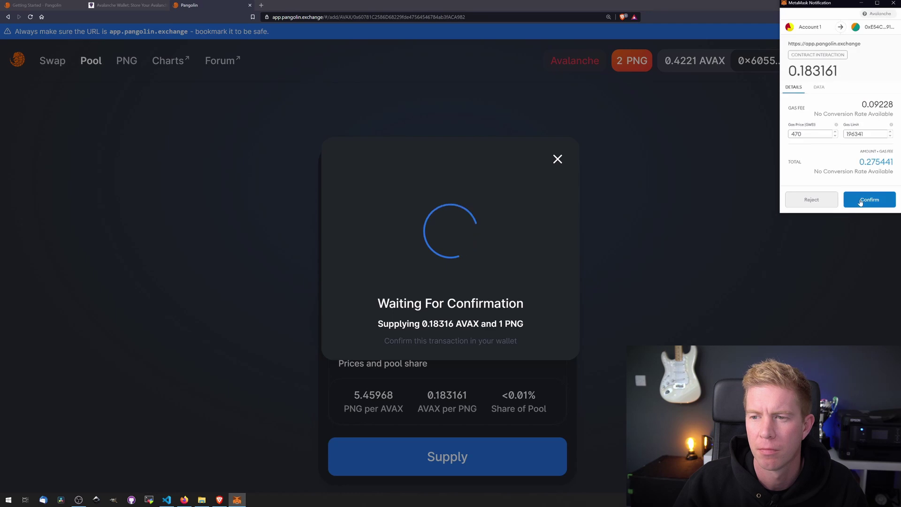
left_click(860, 201)
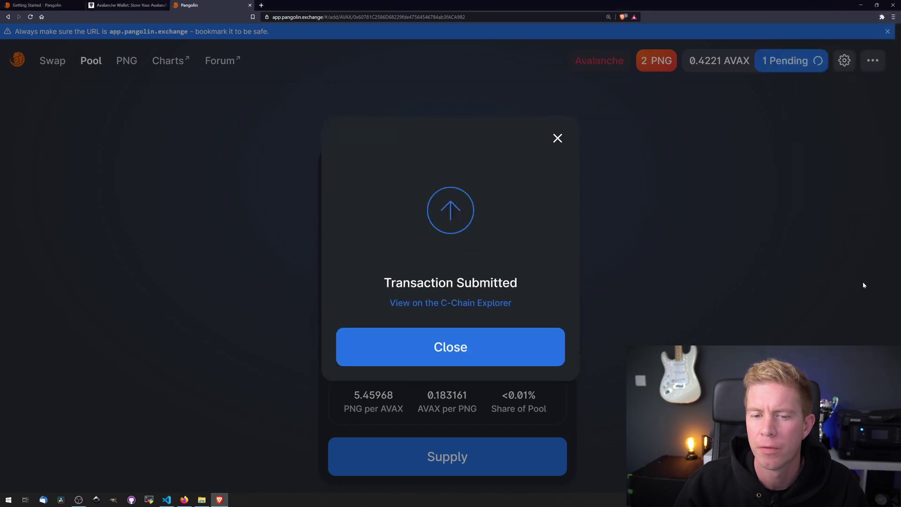
left_click(436, 348)
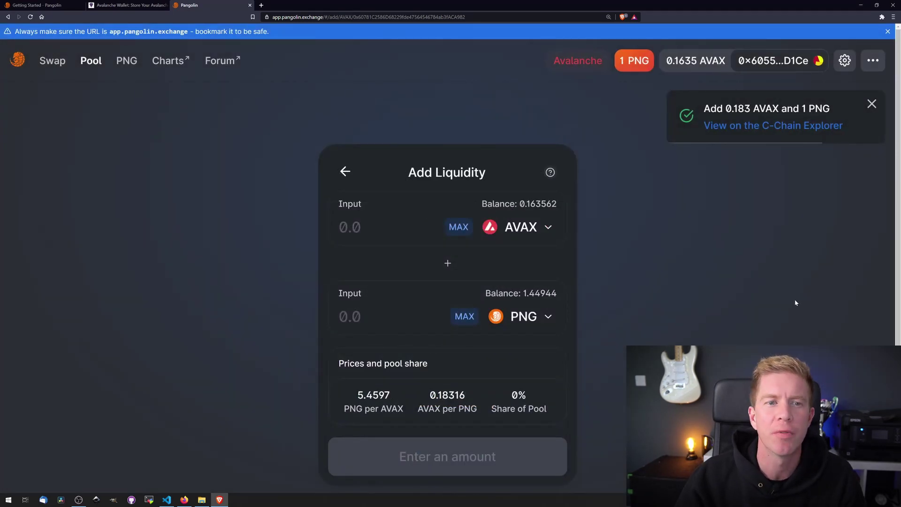
left_click(126, 64)
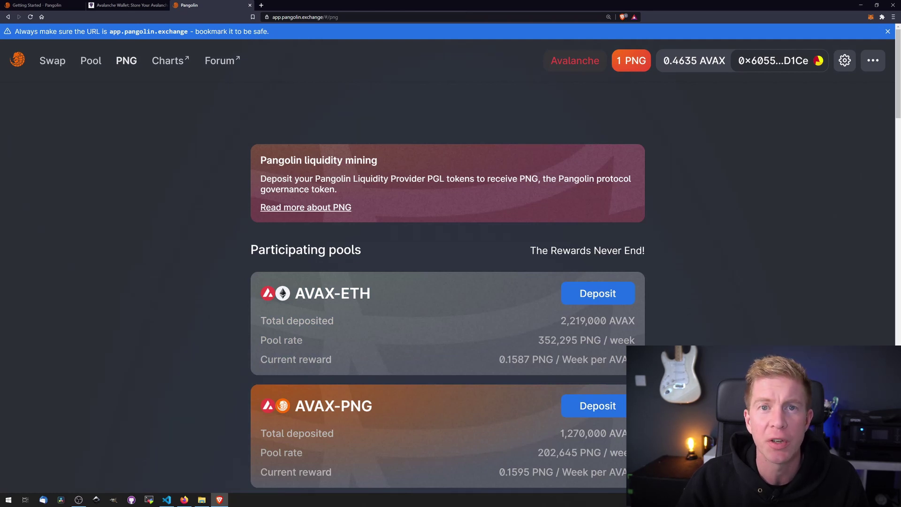
Step: Approve and deposit all AVAX-PNG PGL tokens into mining, confirming both transactions in MetaMask
left_click(601, 418)
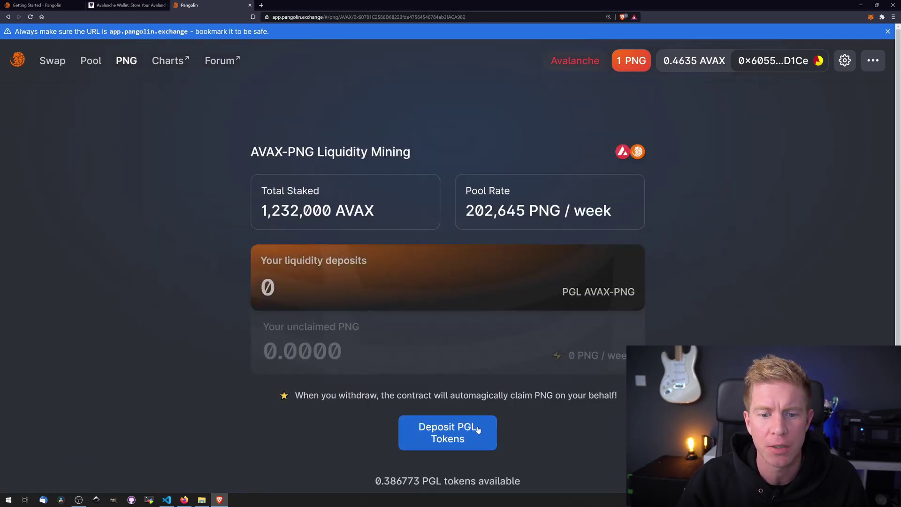
left_click(471, 436)
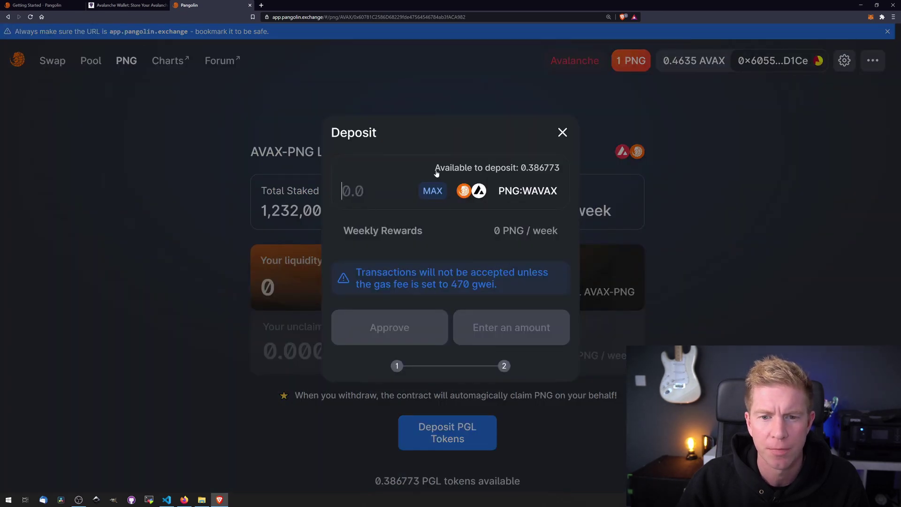
left_click(432, 191)
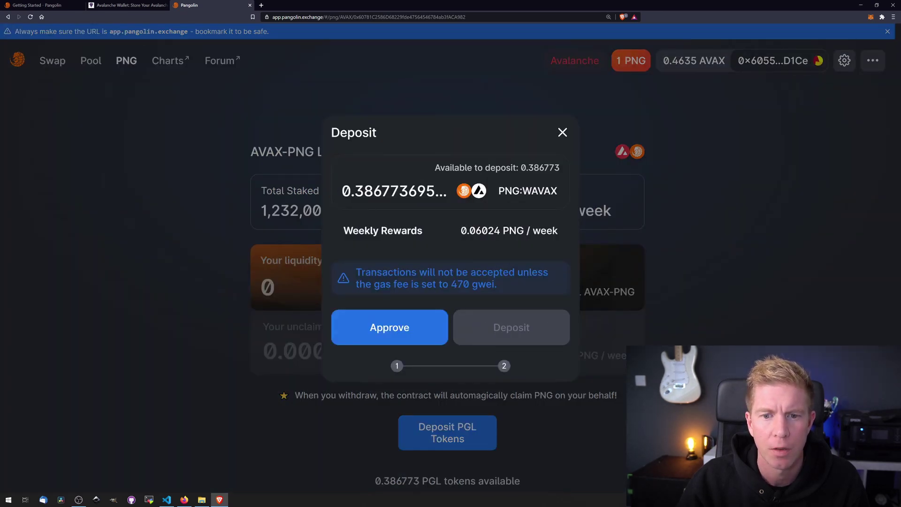
left_click(394, 328)
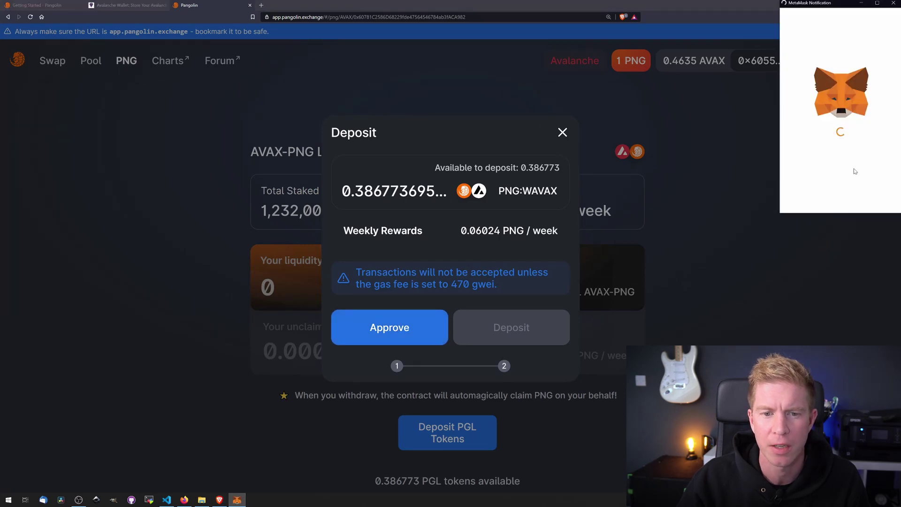
left_click(866, 200)
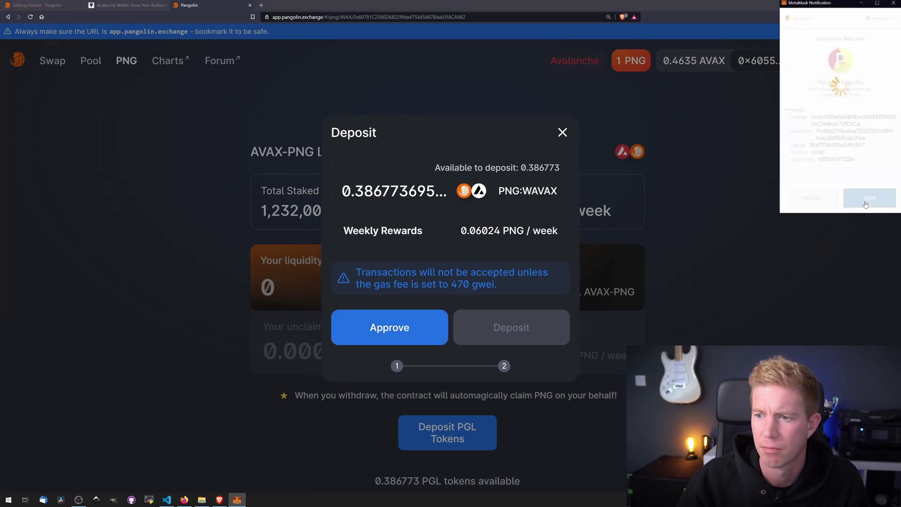
left_click(524, 322)
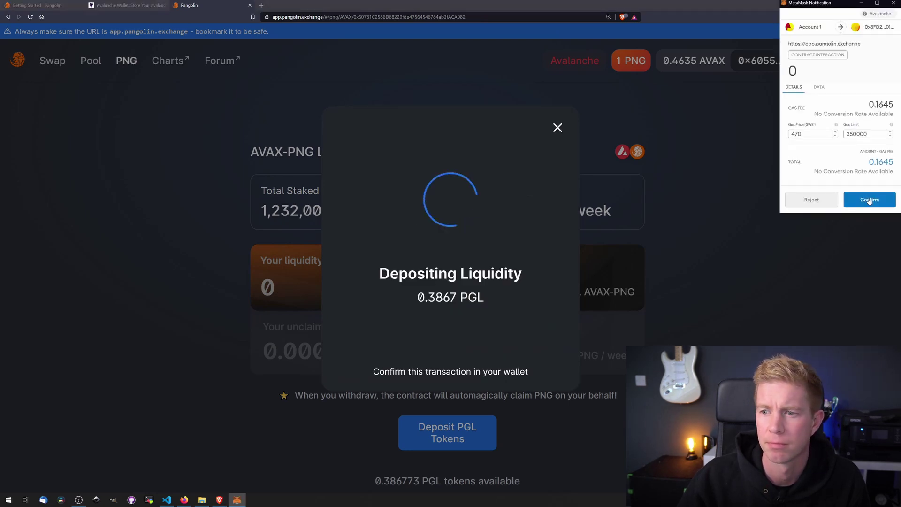
left_click(869, 200)
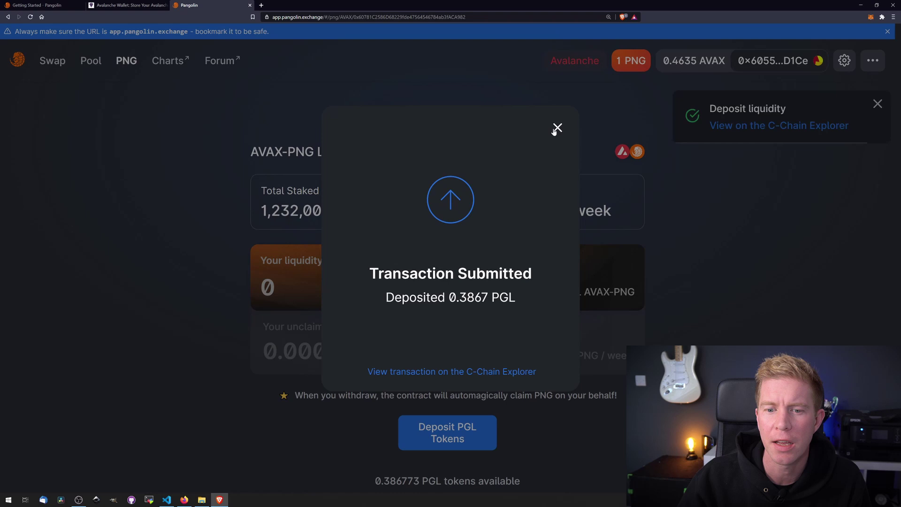
left_click(556, 129)
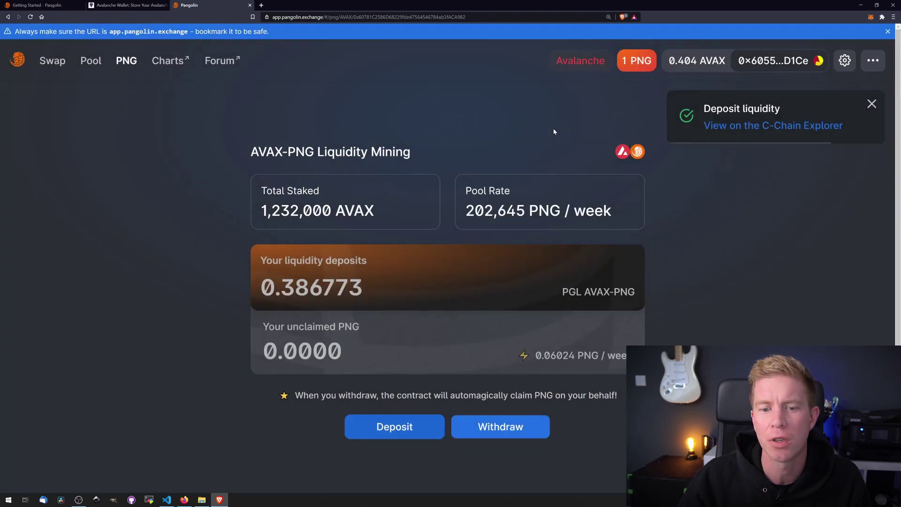